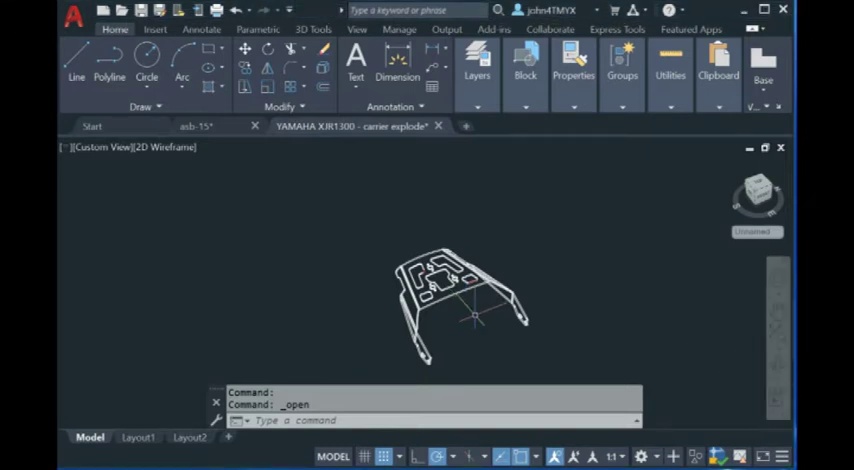
{"action": "scroll", "coordinate": [472, 315], "scroll_direction": "down", "scroll_amount": 2}
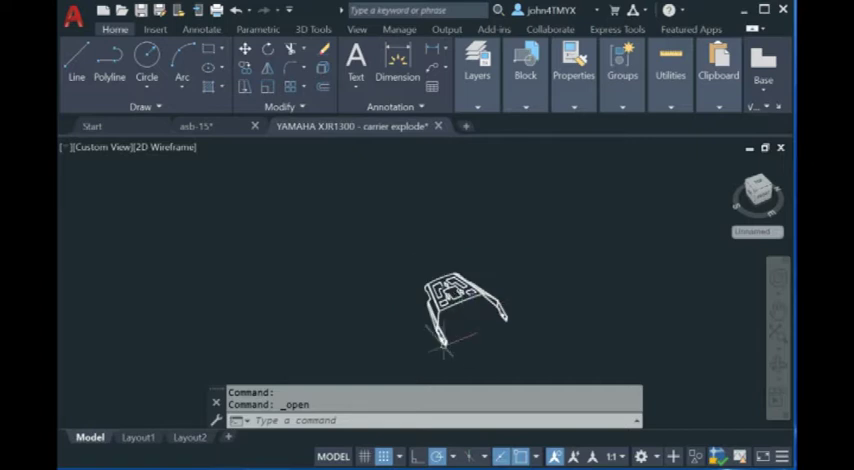
{"action": "scroll", "coordinate": [443, 345], "scroll_direction": "up", "scroll_amount": 2}
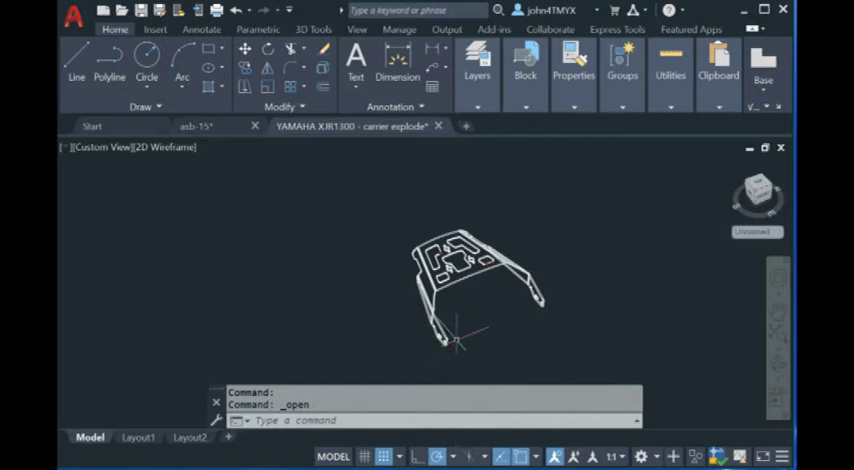
{"action": "scroll", "coordinate": [456, 339], "scroll_direction": "up", "scroll_amount": 1}
{"action": "scroll", "coordinate": [439, 295], "scroll_direction": "up", "scroll_amount": 4}
{"action": "scroll", "coordinate": [419, 271], "scroll_direction": "down", "scroll_amount": 4}
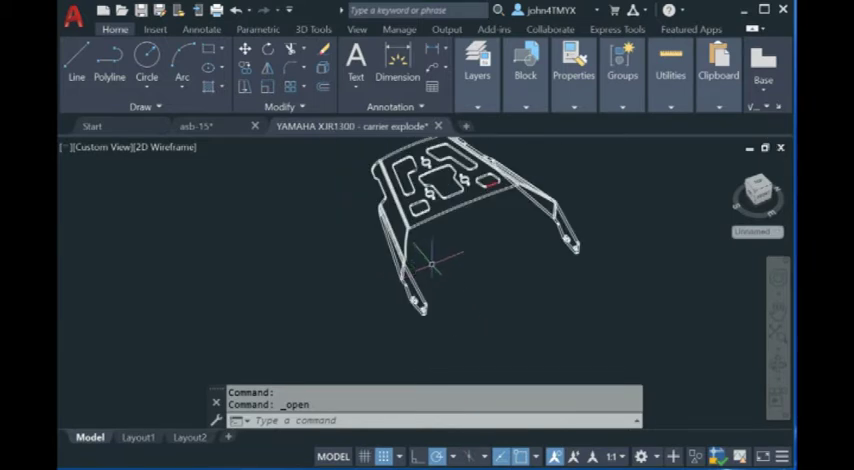
{"action": "scroll", "coordinate": [450, 255], "scroll_direction": "down", "scroll_amount": 1}
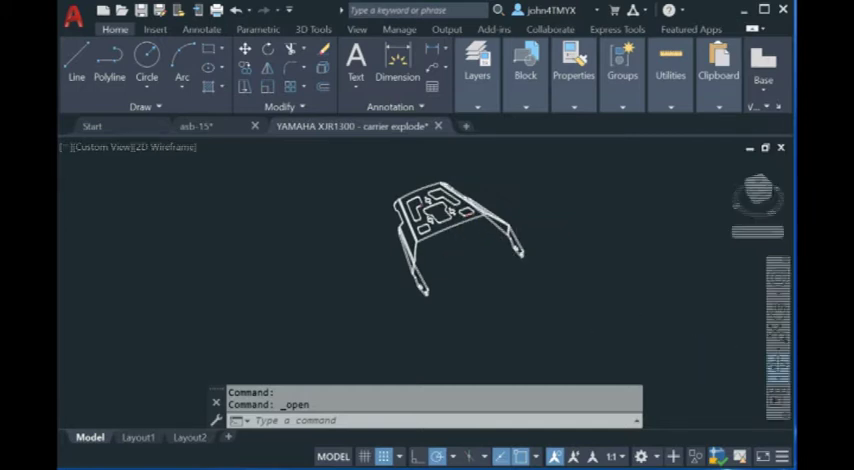
Orbit the carrier rack into a front view with its top plate facing the viewer.
{"action": "left_click", "coordinate": [778, 363]}
{"action": "mouse_move", "coordinate": [470, 240]}
{"action": "left_mouse_down"}
{"action": "mouse_move", "coordinate": [445, 231]}
{"action": "mouse_move", "coordinate": [480, 231]}
{"action": "mouse_move", "coordinate": [445, 265]}
{"action": "left_mouse_up"}
{"action": "scroll", "coordinate": [445, 265], "scroll_direction": "up", "scroll_amount": 3}
{"action": "scroll", "coordinate": [495, 213], "scroll_direction": "up", "scroll_amount": 1}
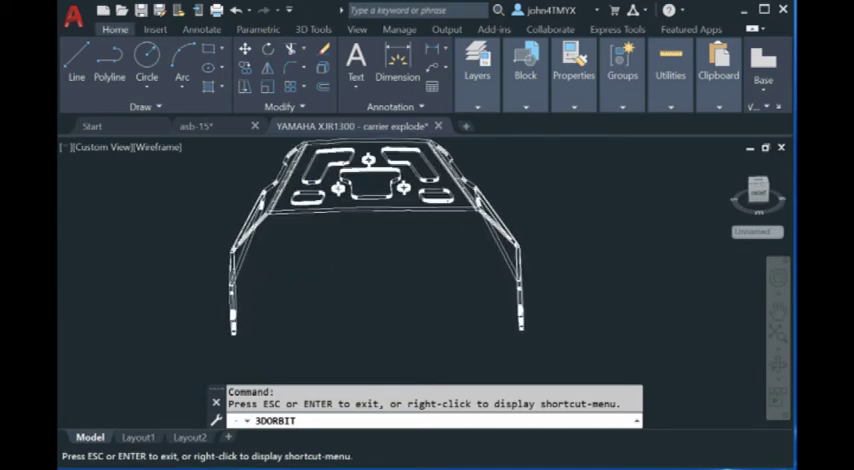
{"action": "scroll", "coordinate": [300, 220], "scroll_direction": "up", "scroll_amount": 2}
{"action": "scroll", "coordinate": [300, 220], "scroll_direction": "up", "scroll_amount": 2}
{"action": "scroll", "coordinate": [300, 220], "scroll_direction": "up", "scroll_amount": 2}
{"action": "scroll", "coordinate": [300, 220], "scroll_direction": "up", "scroll_amount": 2}
{"action": "scroll", "coordinate": [290, 205], "scroll_direction": "up", "scroll_amount": 1}
{"action": "scroll", "coordinate": [290, 205], "scroll_direction": "up", "scroll_amount": 1}
{"action": "scroll", "coordinate": [290, 205], "scroll_direction": "up", "scroll_amount": 1}
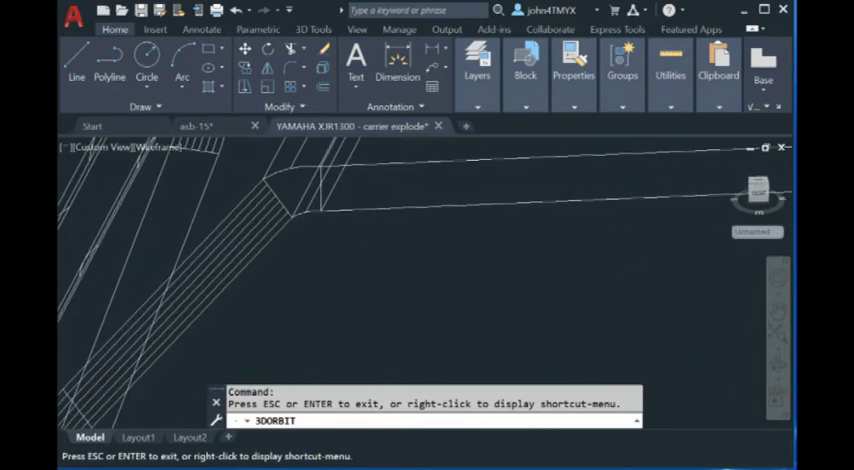
{"action": "scroll", "coordinate": [300, 220], "scroll_direction": "down", "scroll_amount": 2}
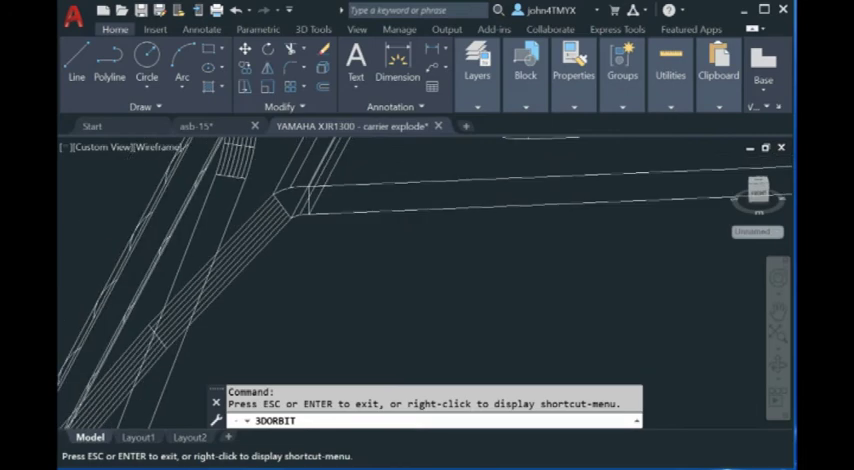
{"action": "scroll", "coordinate": [300, 220], "scroll_direction": "down", "scroll_amount": 2}
{"action": "scroll", "coordinate": [300, 220], "scroll_direction": "down", "scroll_amount": 2}
{"action": "scroll", "coordinate": [300, 220], "scroll_direction": "down", "scroll_amount": 2}
{"action": "scroll", "coordinate": [385, 240], "scroll_direction": "down", "scroll_amount": 2}
{"action": "scroll", "coordinate": [385, 240], "scroll_direction": "down", "scroll_amount": 2}
{"action": "scroll", "coordinate": [385, 240], "scroll_direction": "down", "scroll_amount": 2}
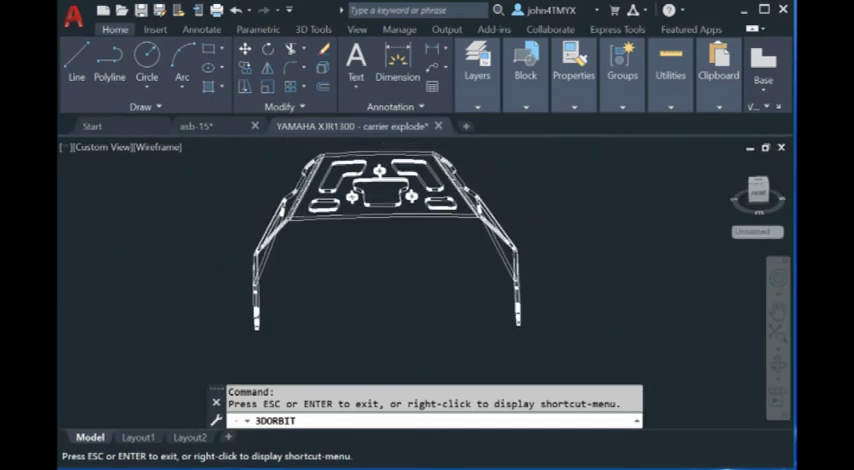
{"action": "left_click_drag", "start_coordinate": [385, 240], "coordinate": [360, 230]}
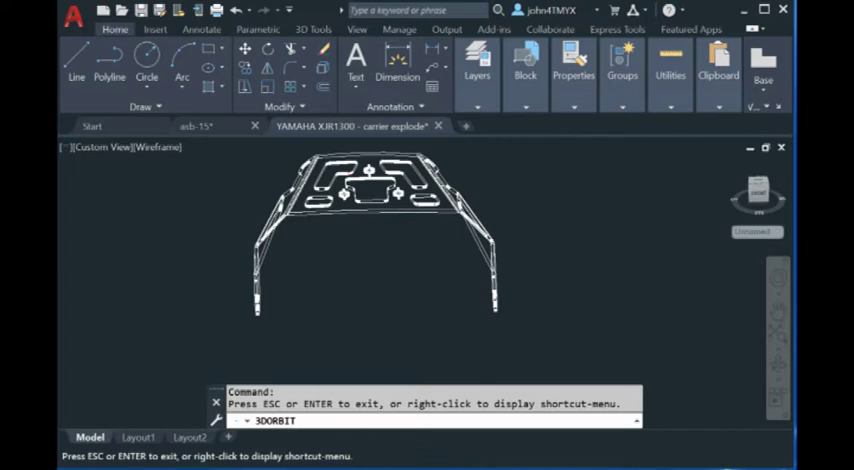
Exit 3D Orbit, leaving the carrier in its front view.
{"action": "key", "text": "Escape"}
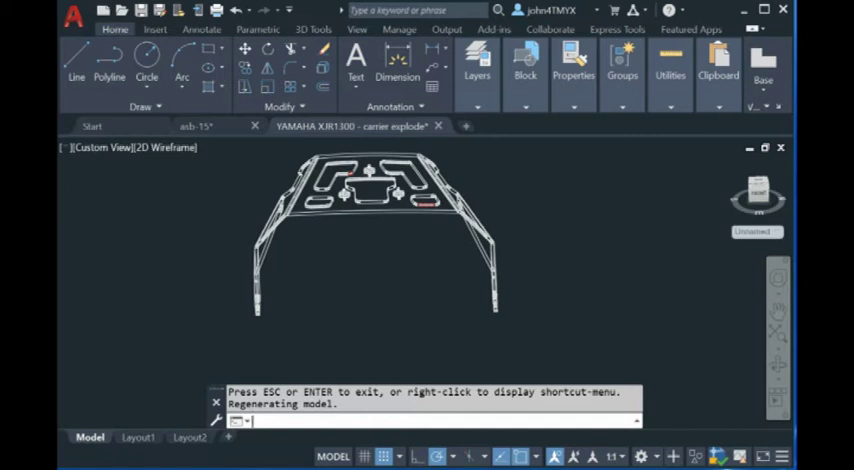
{"action": "type", "text": "appload"}
{"action": "key", "text": "Return"}
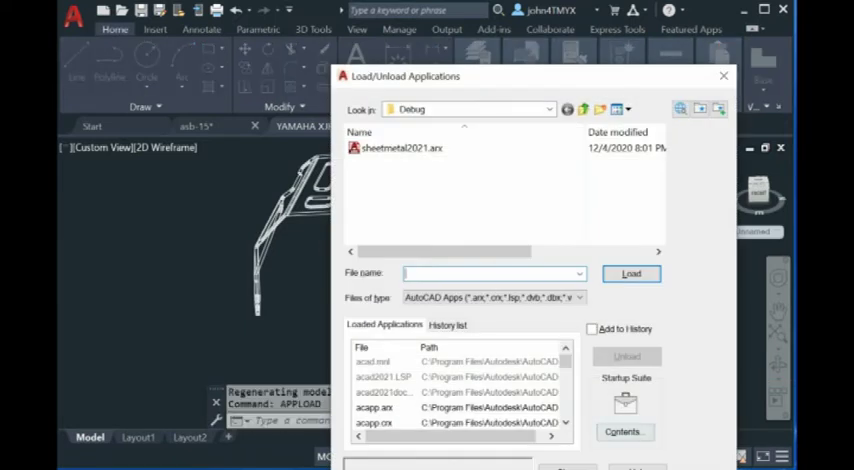
{"action": "left_click", "coordinate": [622, 431]}
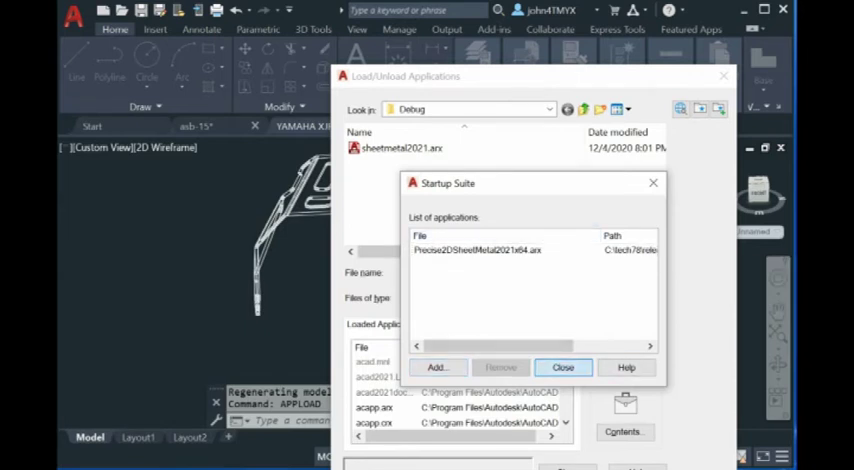
{"action": "left_click", "coordinate": [563, 367]}
{"action": "left_click", "coordinate": [560, 467]}
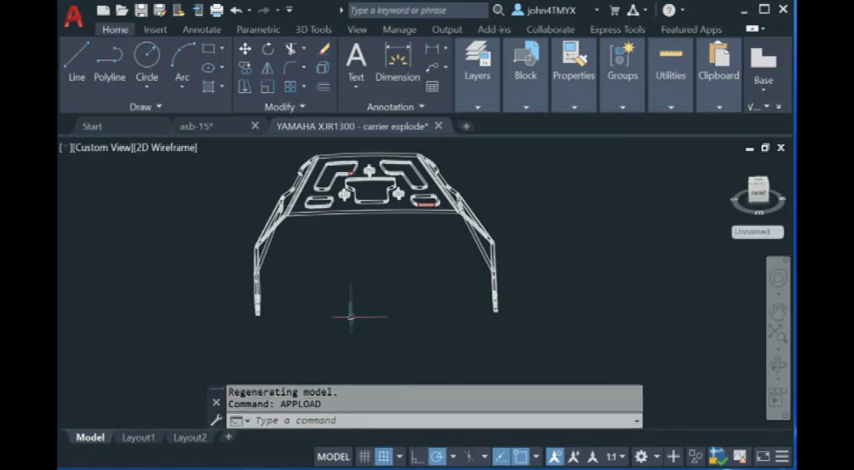
{"action": "scroll", "coordinate": [357, 311], "scroll_direction": "down", "scroll_amount": 1}
{"action": "scroll", "coordinate": [356, 310], "scroll_direction": "down", "scroll_amount": 1}
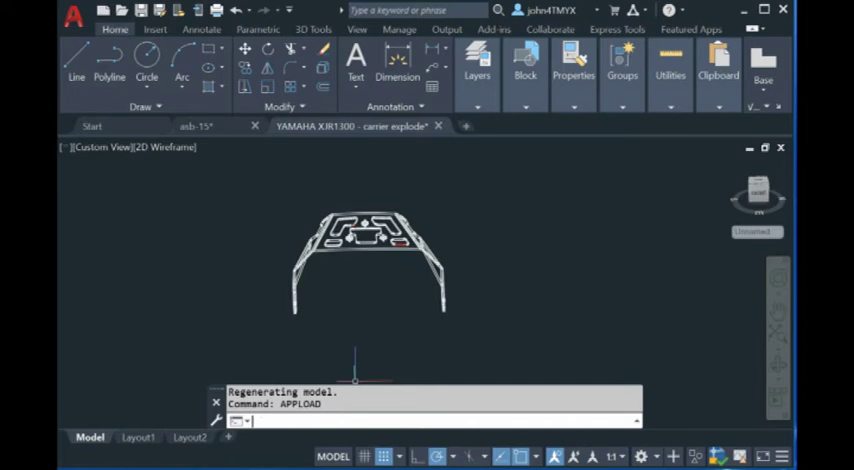
{"action": "type", "text": "sun"}
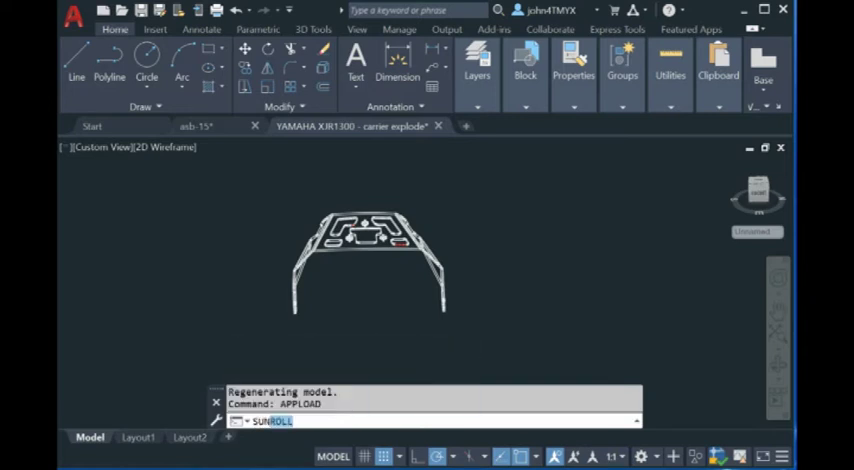
Run SUNROLL so it prompts for the carrier's top surface.
{"action": "key", "text": "Return"}
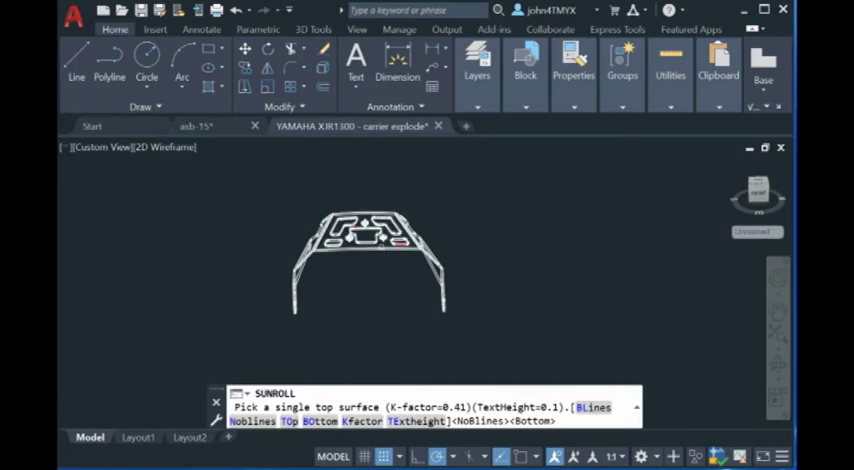
{"action": "scroll", "coordinate": [343, 250], "scroll_direction": "up", "scroll_amount": 2}
{"action": "scroll", "coordinate": [343, 250], "scroll_direction": "up", "scroll_amount": 1}
{"action": "scroll", "coordinate": [343, 250], "scroll_direction": "up", "scroll_amount": 1}
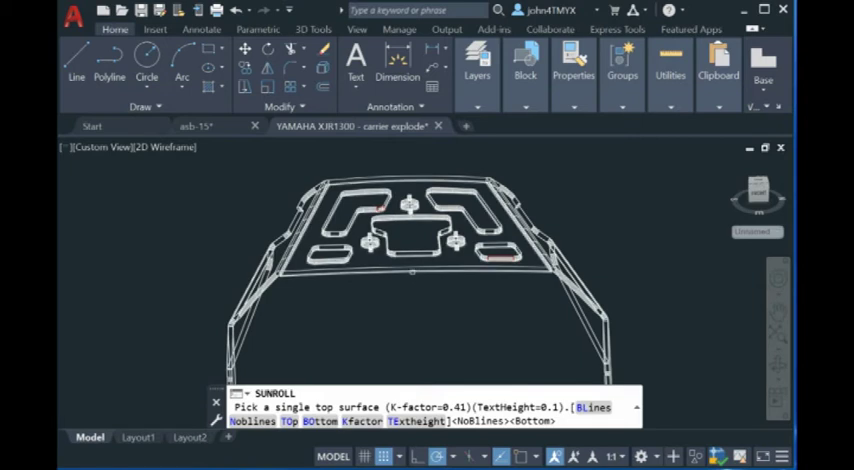
Pick the top surface as reference and window-select all carrier surfaces to flatten.
{"action": "left_click", "coordinate": [412, 271]}
{"action": "scroll", "coordinate": [412, 284], "scroll_direction": "down", "scroll_amount": 2}
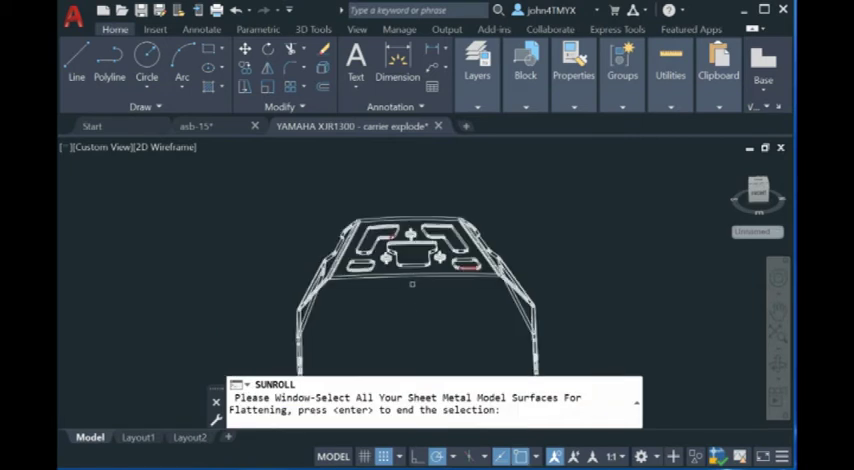
{"action": "scroll", "coordinate": [427, 323], "scroll_direction": "down", "scroll_amount": 2}
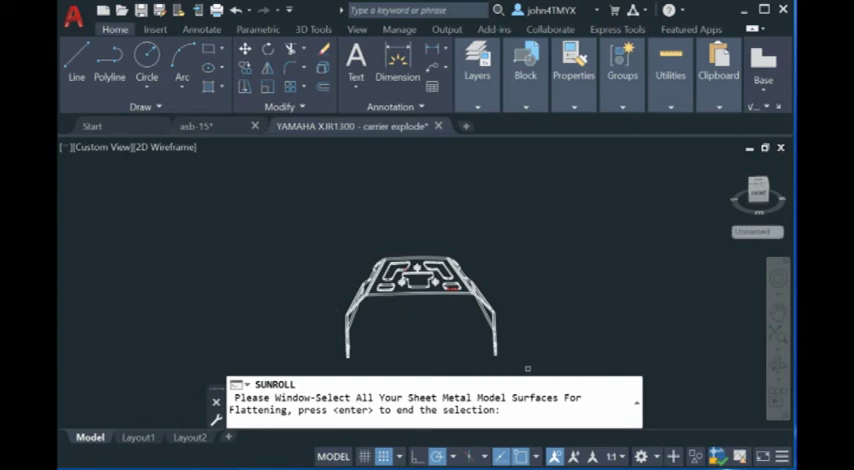
{"action": "left_click", "coordinate": [527, 369]}
{"action": "left_click", "coordinate": [287, 220]}
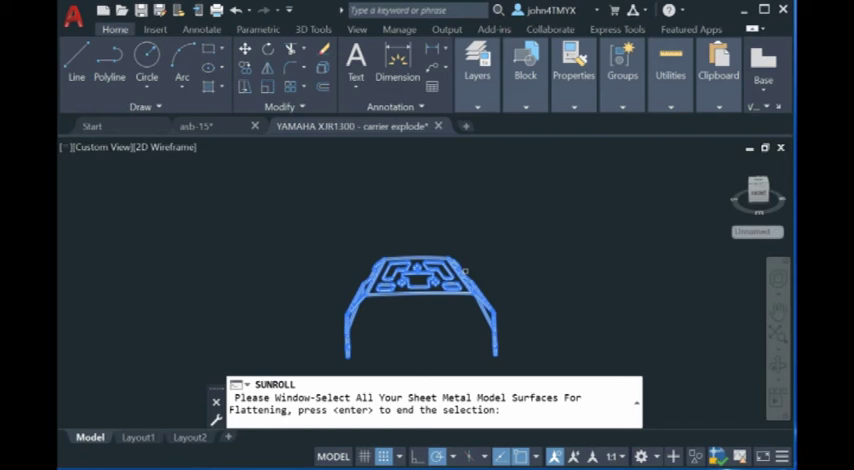
{"action": "key", "text": "Return"}
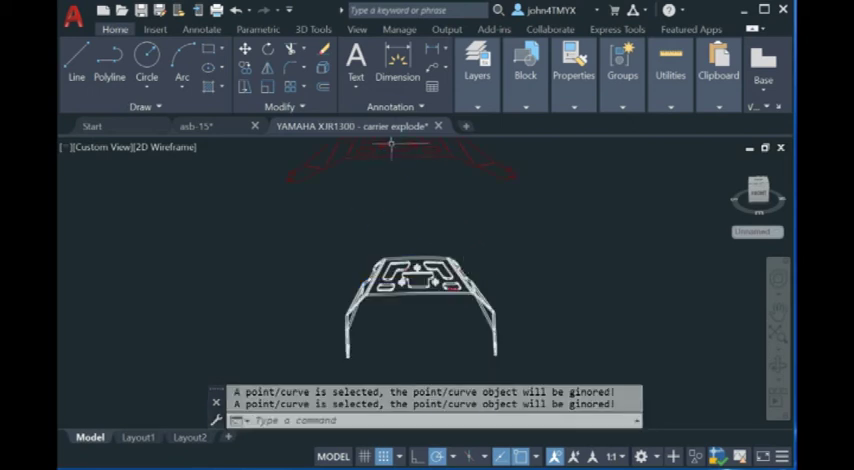
{"action": "scroll", "coordinate": [390, 145], "scroll_direction": "down", "scroll_amount": 2}
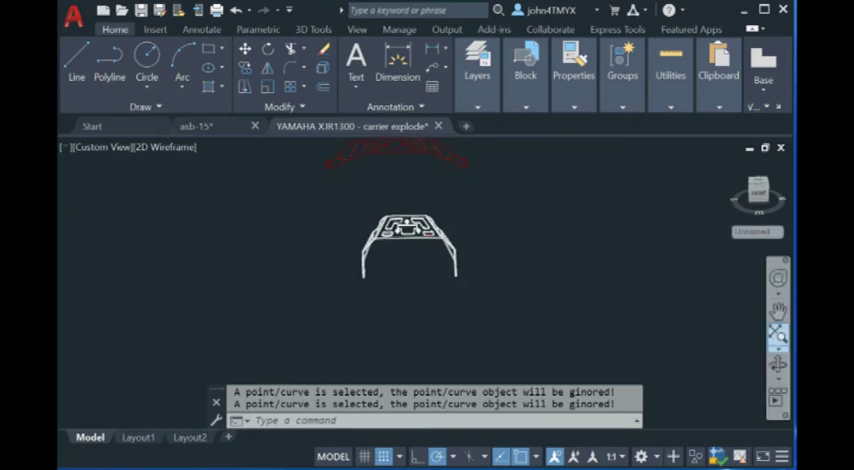
{"action": "scroll", "coordinate": [418, 170], "scroll_direction": "up", "scroll_amount": 2}
{"action": "scroll", "coordinate": [418, 170], "scroll_direction": "up", "scroll_amount": 4}
{"action": "scroll", "coordinate": [600, 168], "scroll_direction": "up", "scroll_amount": 2}
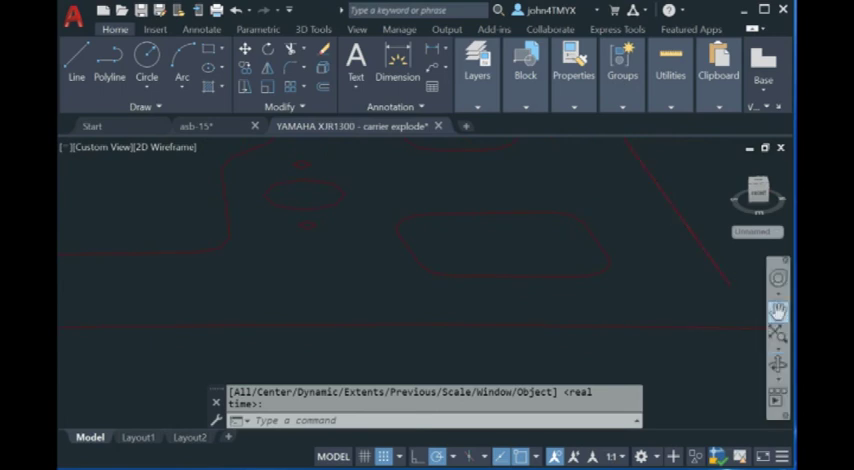
{"action": "left_click", "coordinate": [777, 313]}
{"action": "left_click_drag", "start_coordinate": [584, 259], "coordinate": [480, 311]}
{"action": "left_click_drag", "start_coordinate": [478, 238], "coordinate": [475, 252]}
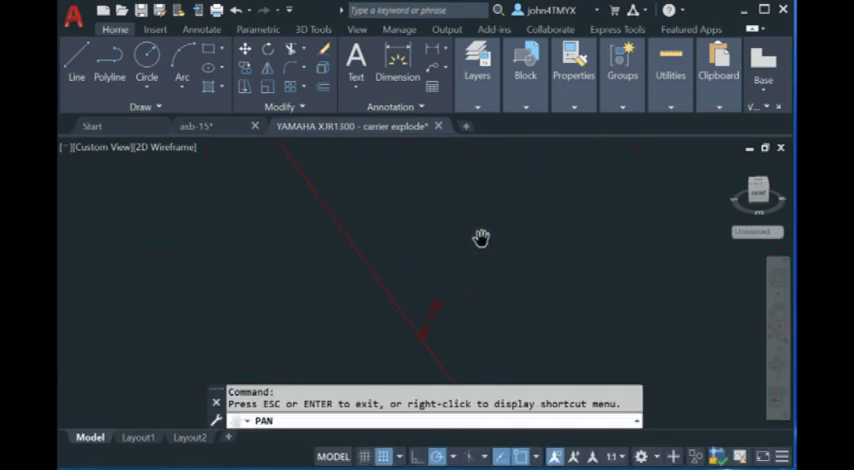
{"action": "left_click_drag", "start_coordinate": [400, 354], "coordinate": [497, 300]}
{"action": "scroll", "coordinate": [498, 295], "scroll_direction": "down", "scroll_amount": 2}
{"action": "scroll", "coordinate": [498, 296], "scroll_direction": "down", "scroll_amount": 3}
{"action": "scroll", "coordinate": [270, 311], "scroll_direction": "down", "scroll_amount": 2}
{"action": "scroll", "coordinate": [267, 309], "scroll_direction": "down", "scroll_amount": 2}
{"action": "scroll", "coordinate": [200, 347], "scroll_direction": "up", "scroll_amount": 2}
{"action": "scroll", "coordinate": [199, 345], "scroll_direction": "up", "scroll_amount": 2}
{"action": "scroll", "coordinate": [274, 336], "scroll_direction": "down", "scroll_amount": 3}
{"action": "scroll", "coordinate": [274, 336], "scroll_direction": "down", "scroll_amount": 3}
{"action": "scroll", "coordinate": [247, 366], "scroll_direction": "up", "scroll_amount": 3}
{"action": "scroll", "coordinate": [247, 366], "scroll_direction": "up", "scroll_amount": 2}
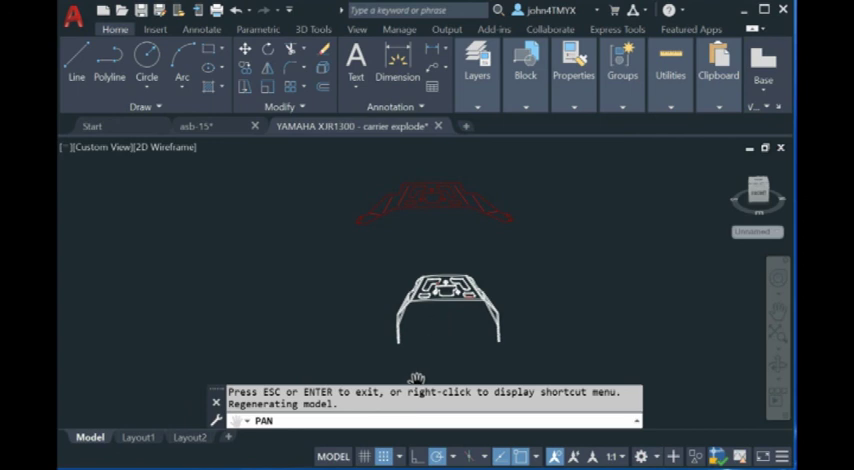
{"action": "key", "text": "Escape"}
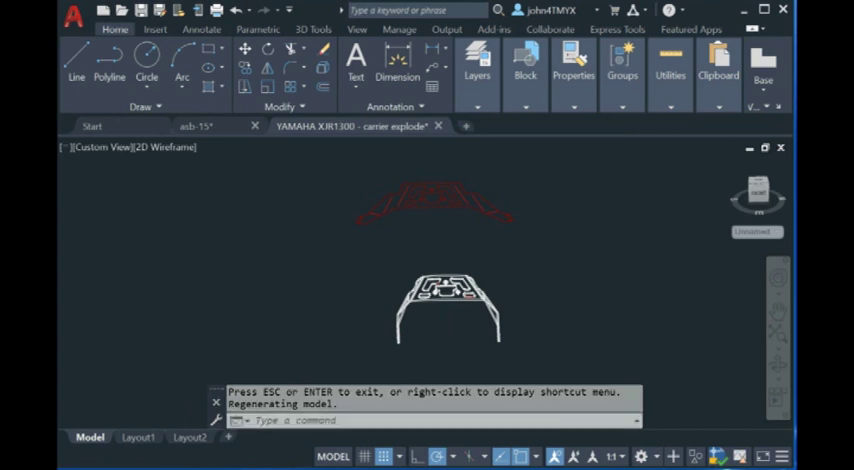